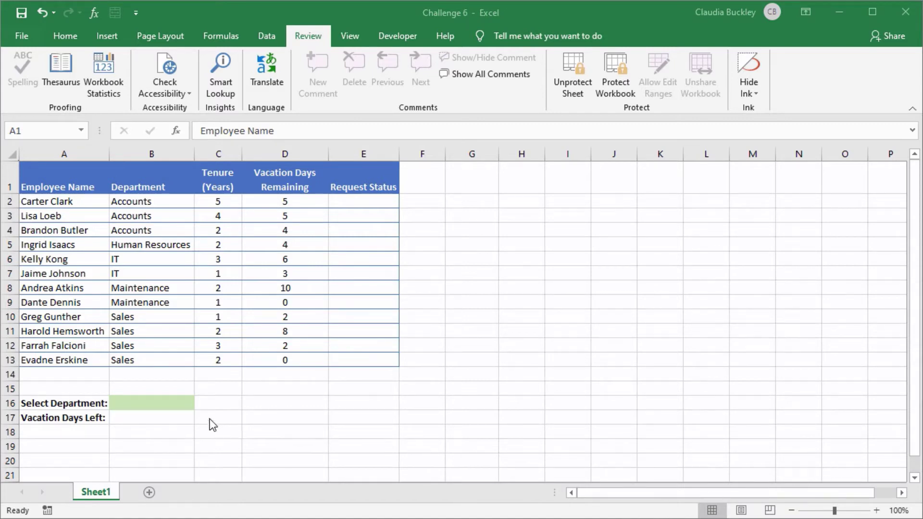
Step: Enter =SUMIF(B2:B13,B16,D2:D13) in B17 to total remaining days for the chosen department
left_click(171, 408)
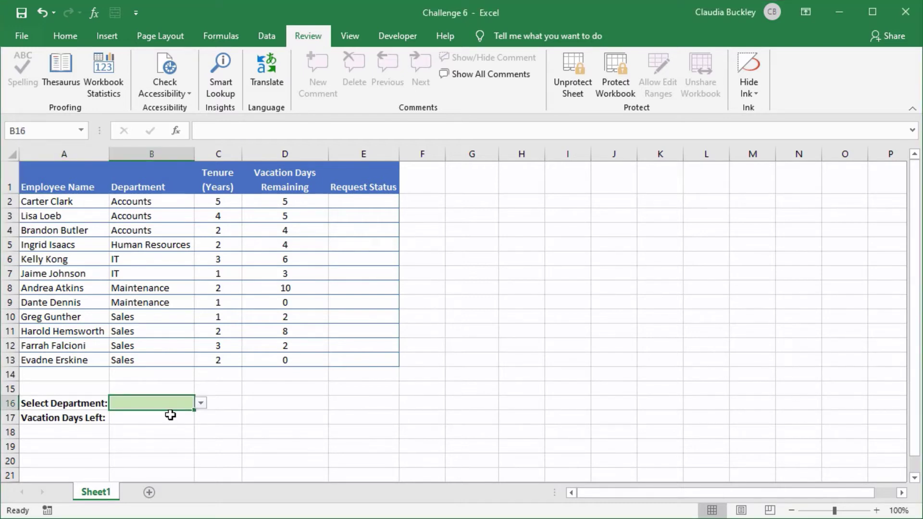
left_click(171, 414)
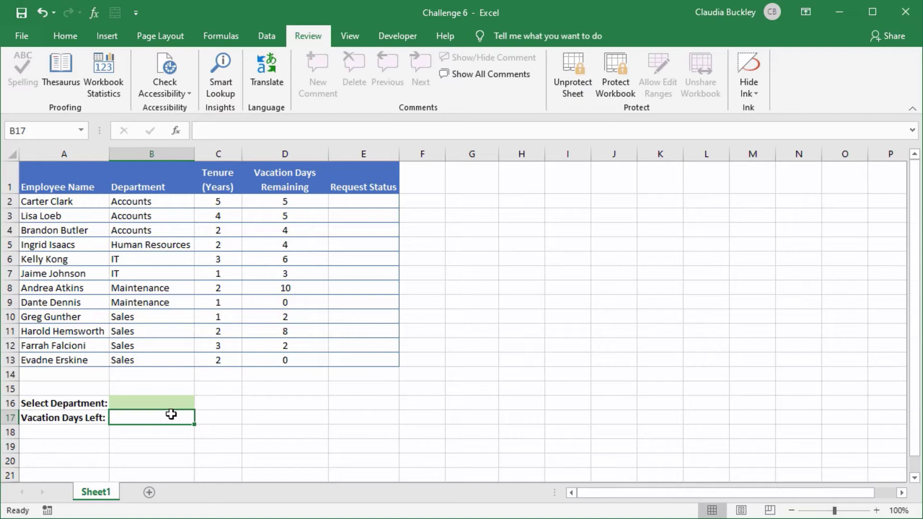
type("=sumif")
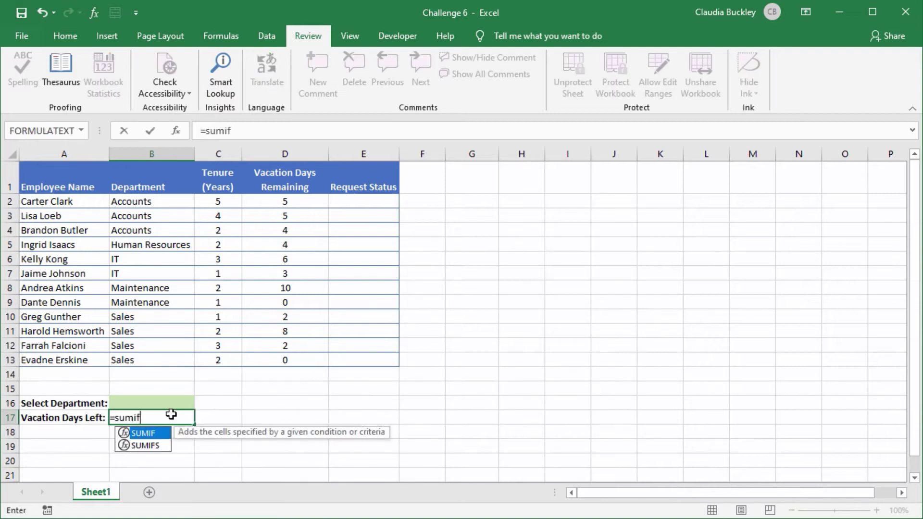
key("Tab")
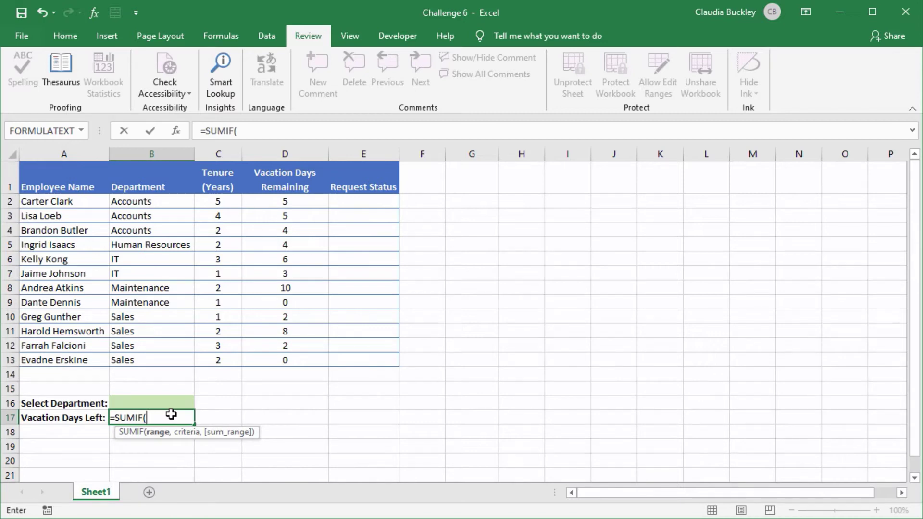
left_click_drag(185, 204, 191, 355)
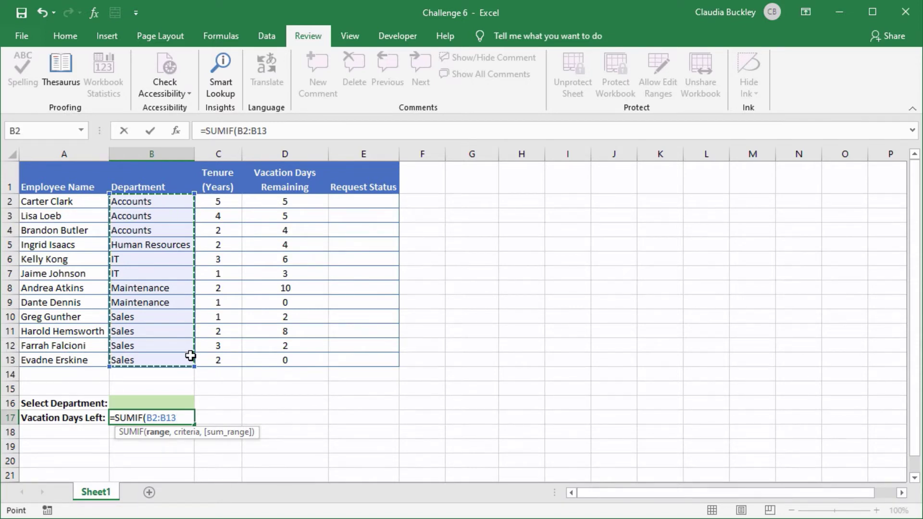
type(",")
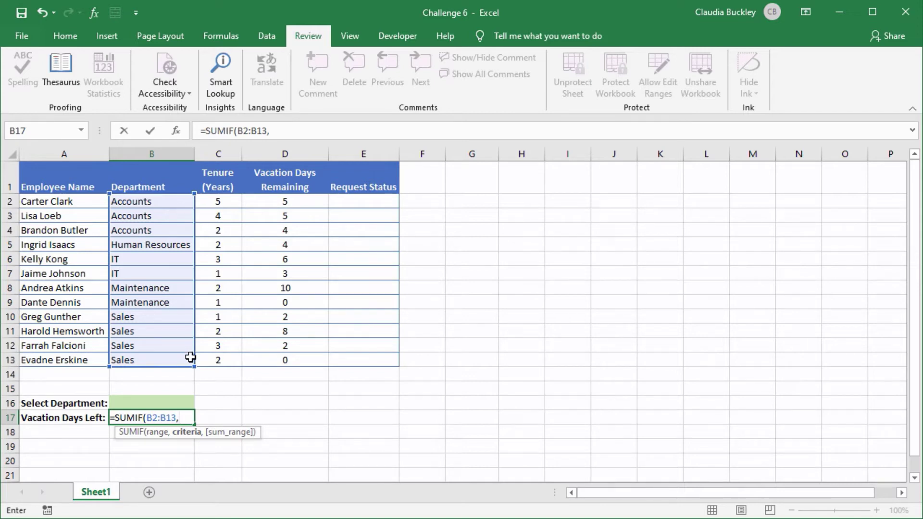
left_click(171, 404)
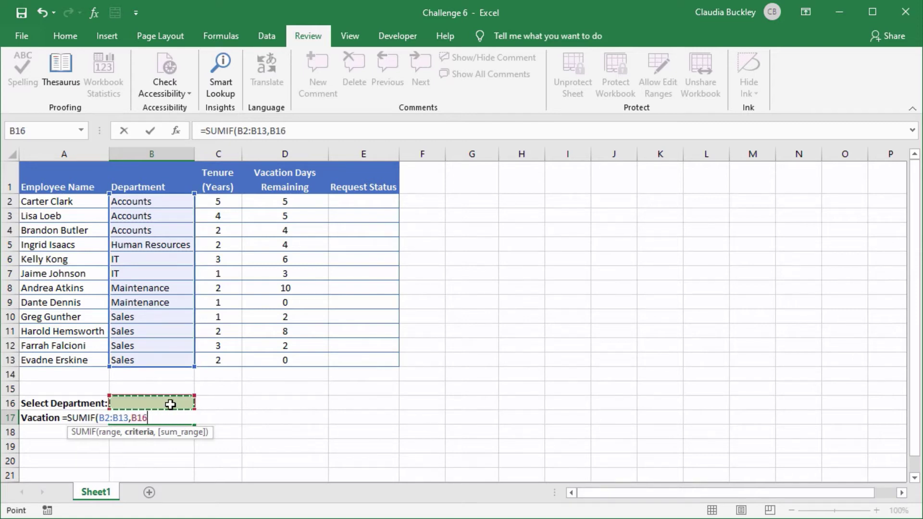
type(",")
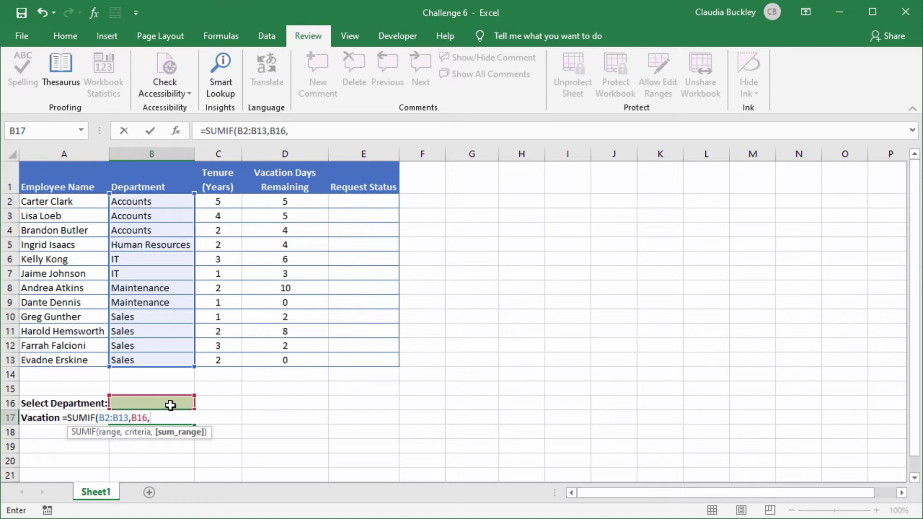
left_click_drag(282, 204, 283, 366)
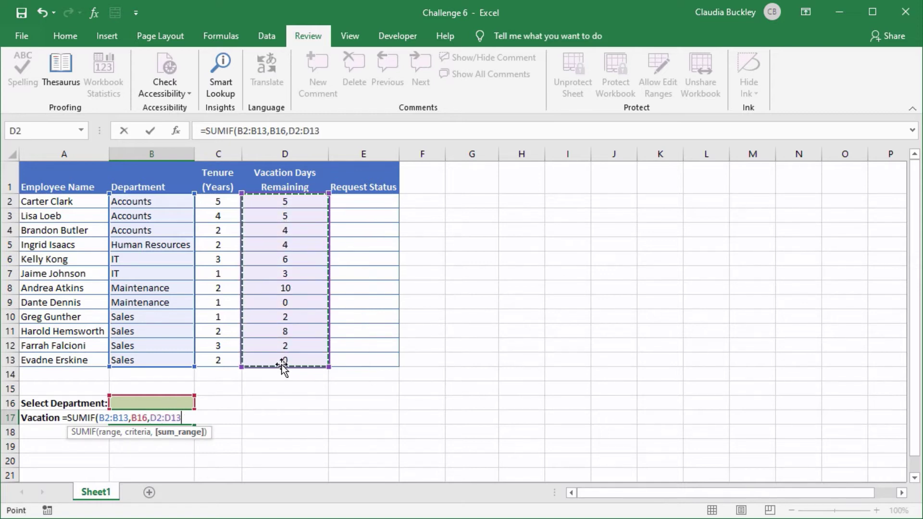
type(")")
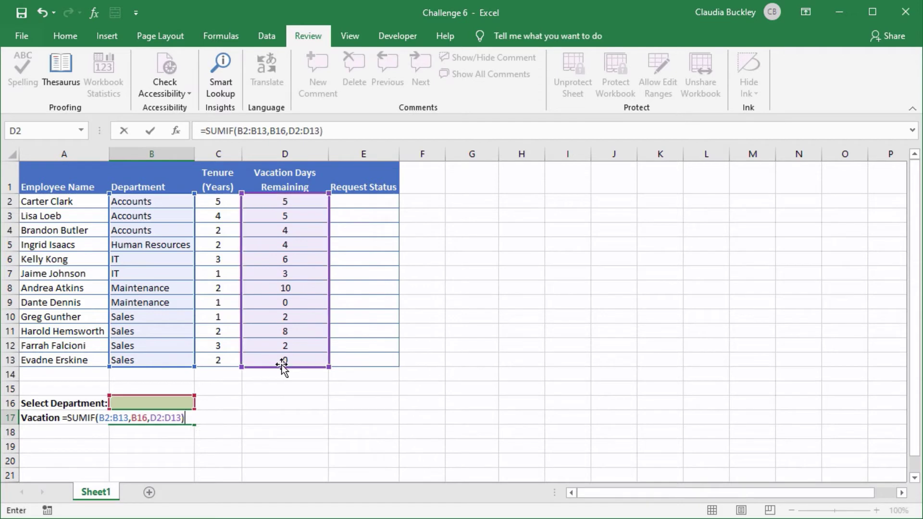
key("Return")
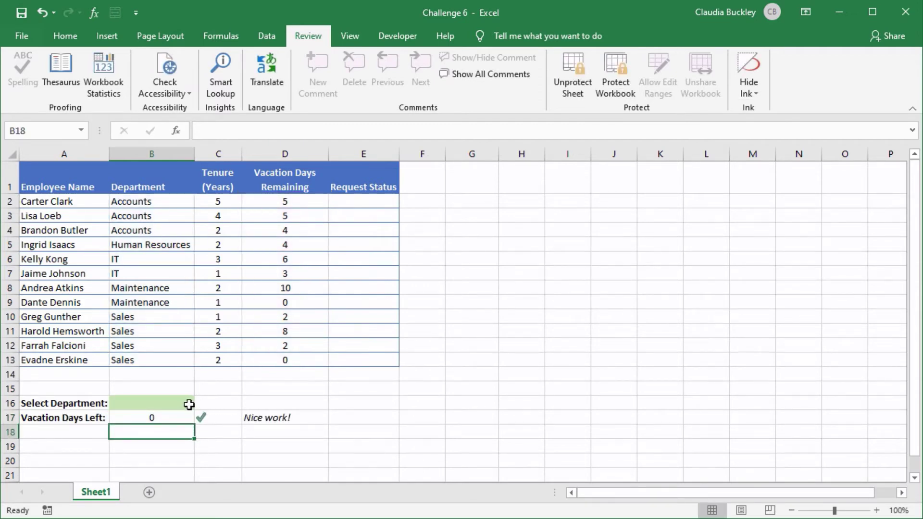
Step: Choose Human Resources from B16's department list and check that employee's remaining days in D5
left_click(173, 401)
left_click(200, 402)
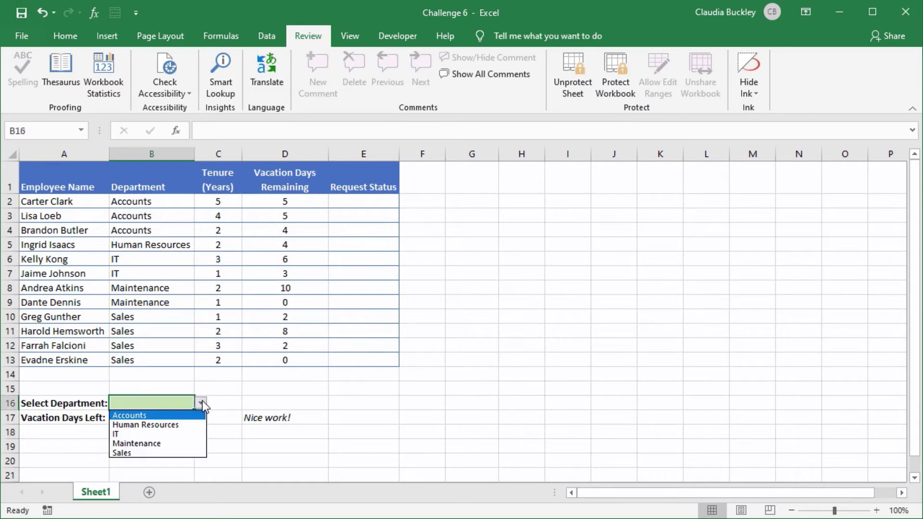
left_click(187, 425)
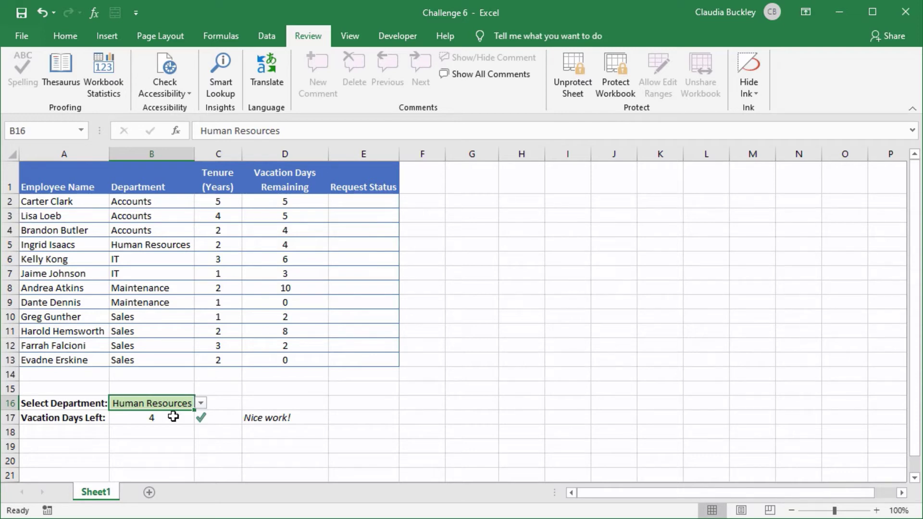
left_click(247, 244)
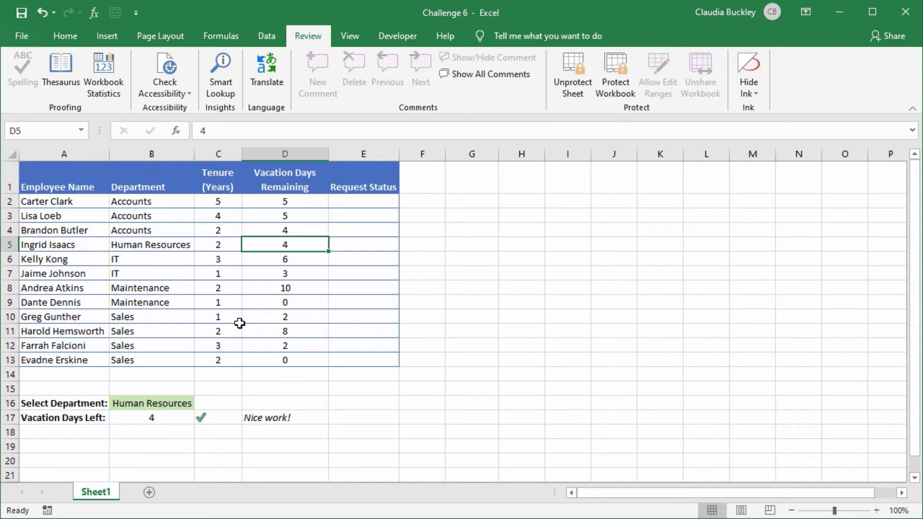
Step: Enter =OR(C2>=3,D2>5) in E2 to test tenure of 3+ years or over 5 remaining days
left_click(373, 201)
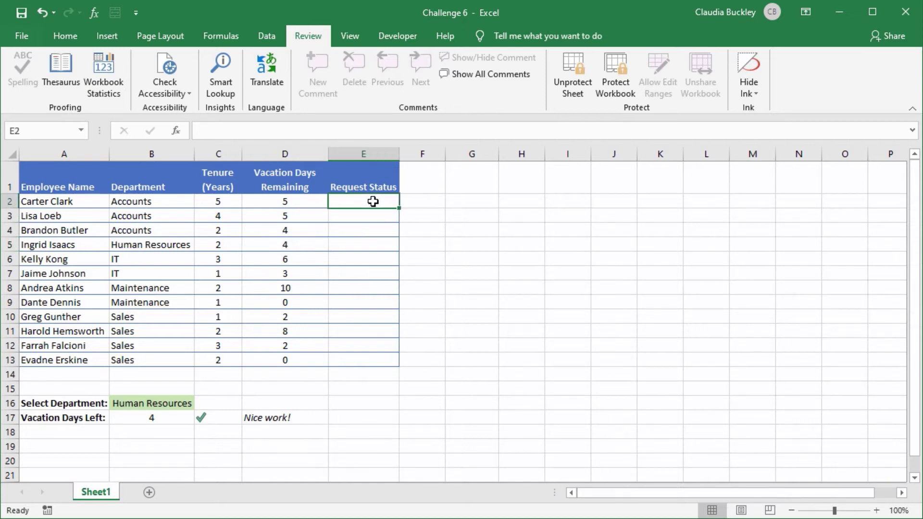
type("=o")
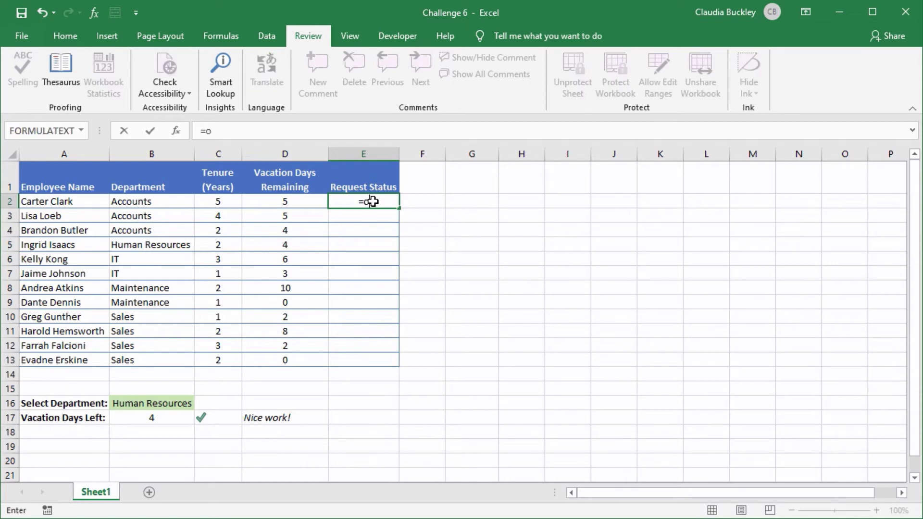
type("r(")
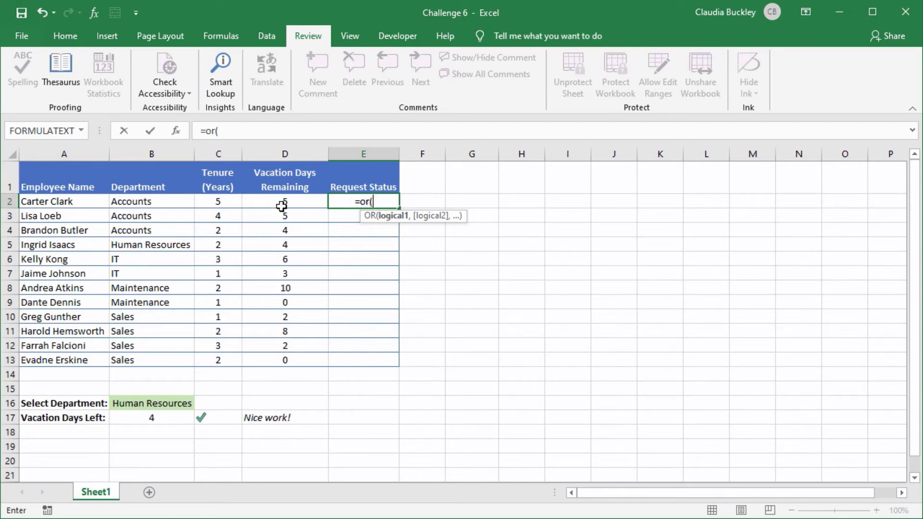
left_click(221, 202)
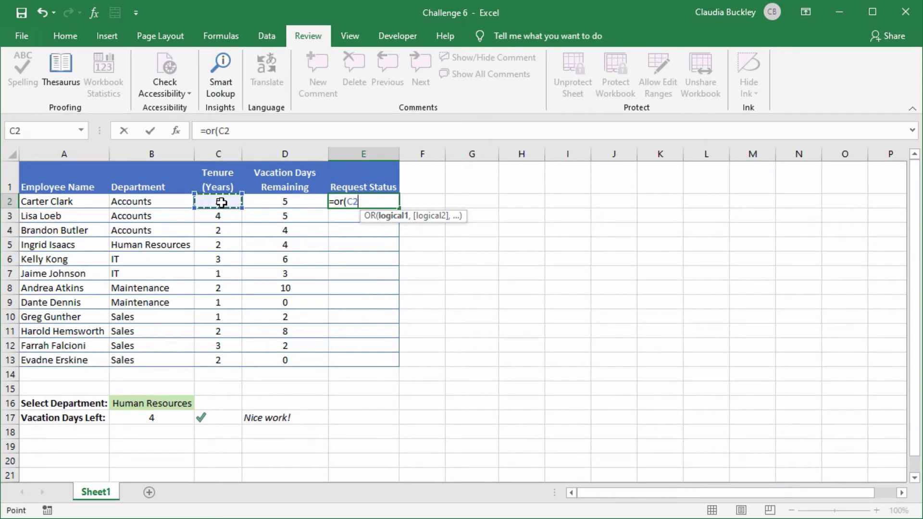
type(">=")
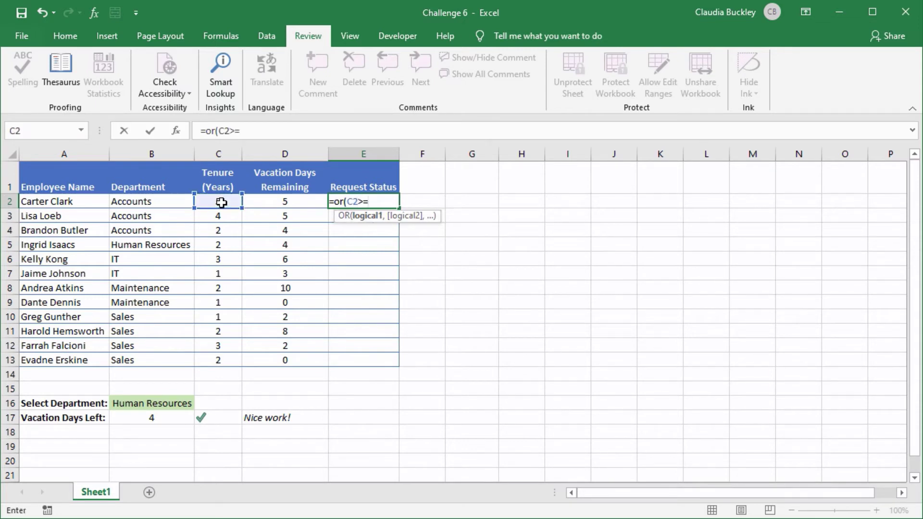
type("3,")
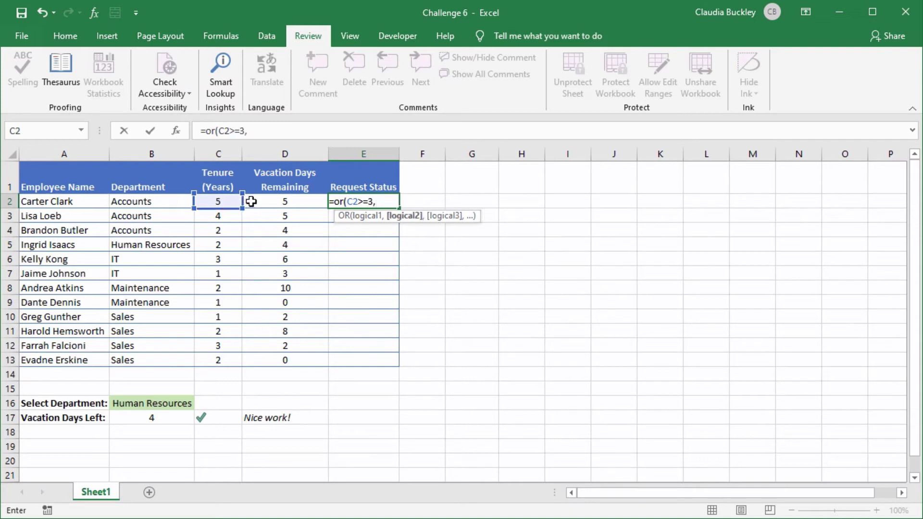
left_click(266, 201)
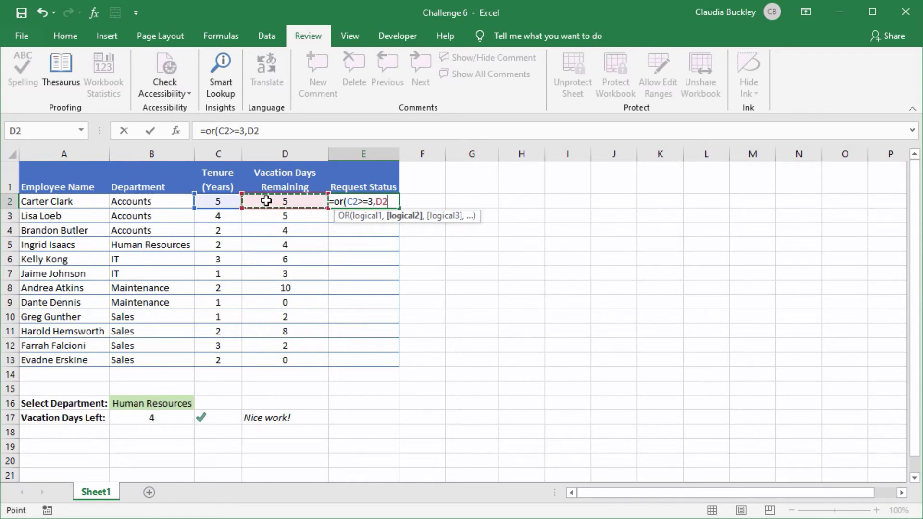
type(">5")
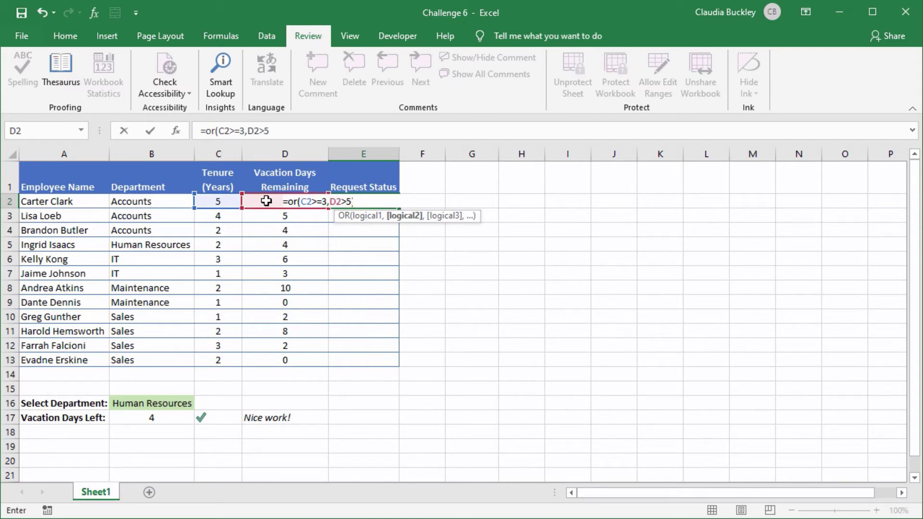
type(")")
key("Return")
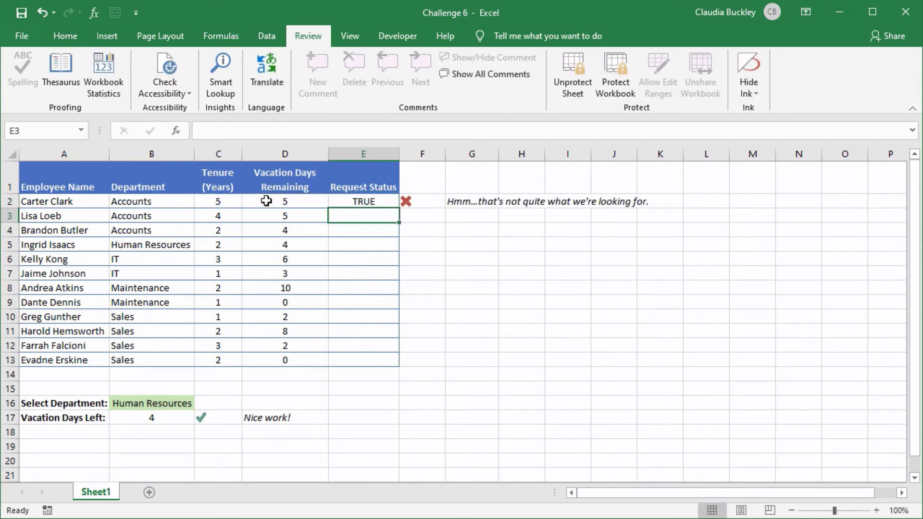
Step: Wrap E2's test as =IF(OR(C2>=3,D2>5),"Priority","") so qualifying employees show Priority
left_click(386, 201)
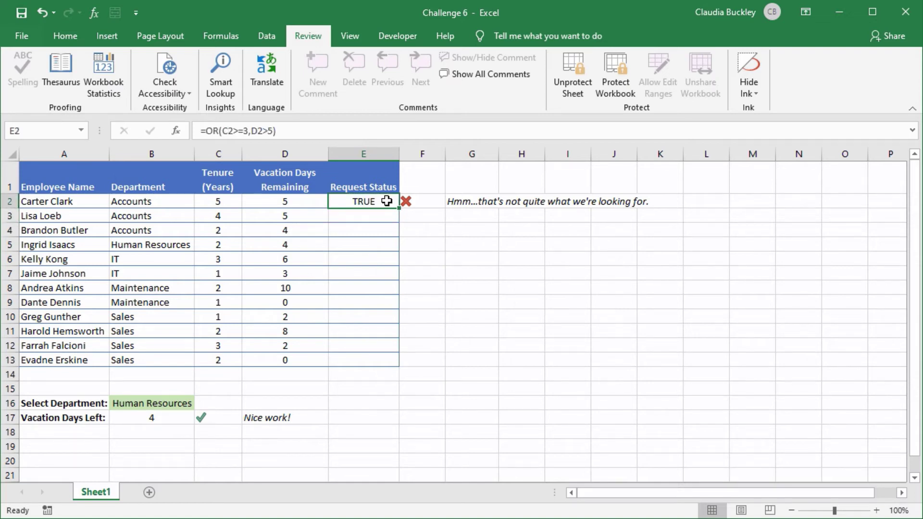
left_click(205, 131)
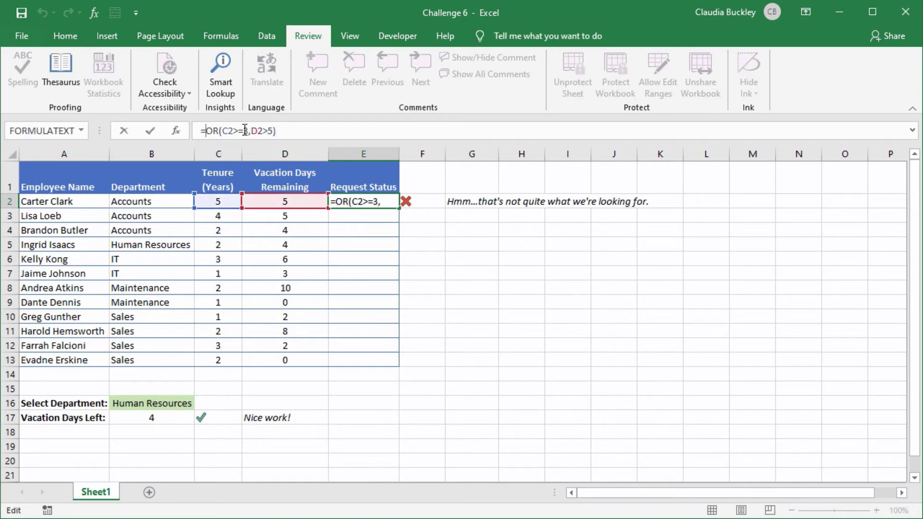
type("I")
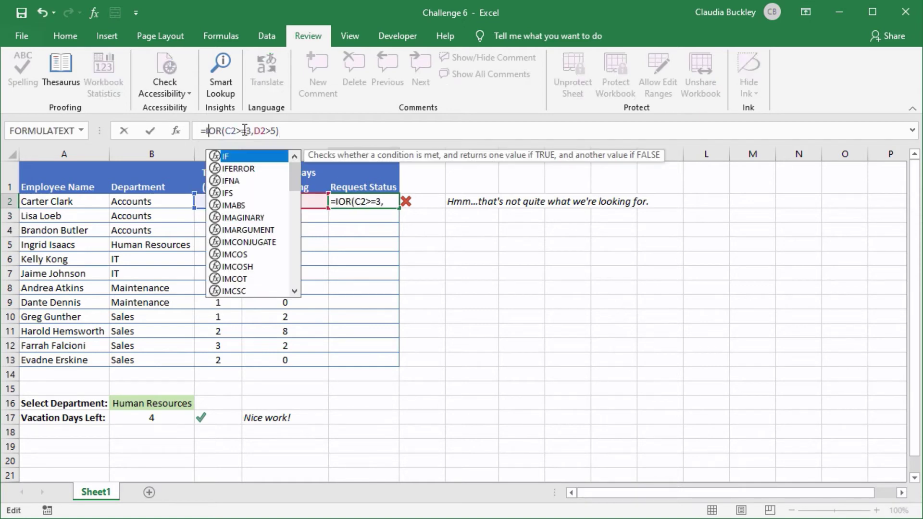
type("F(")
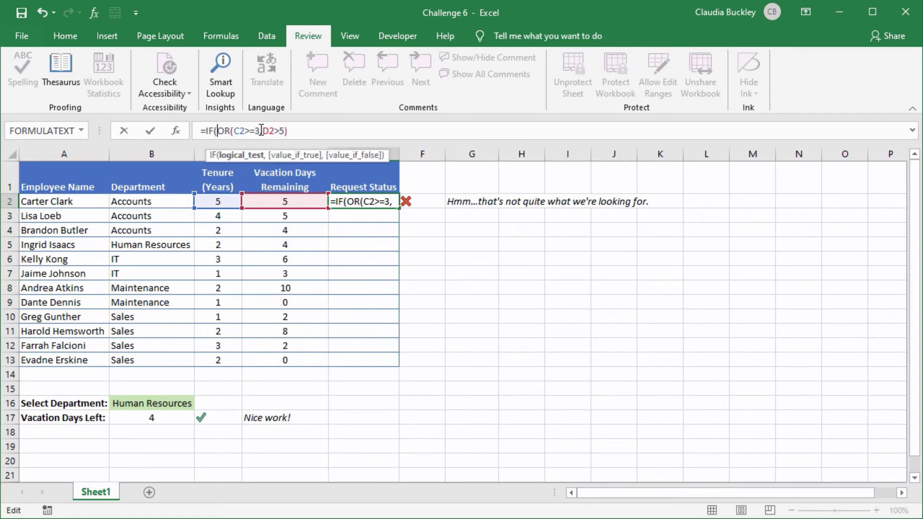
left_click(284, 130)
type("))")
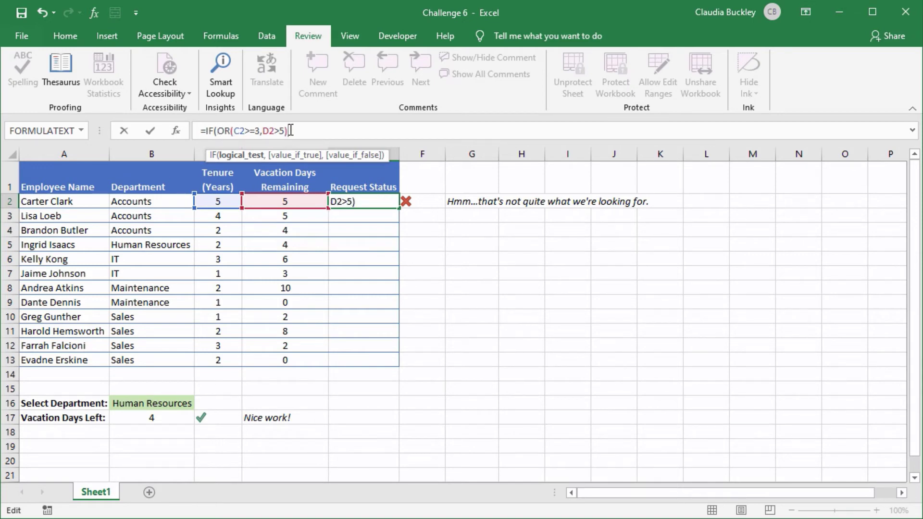
type(",")
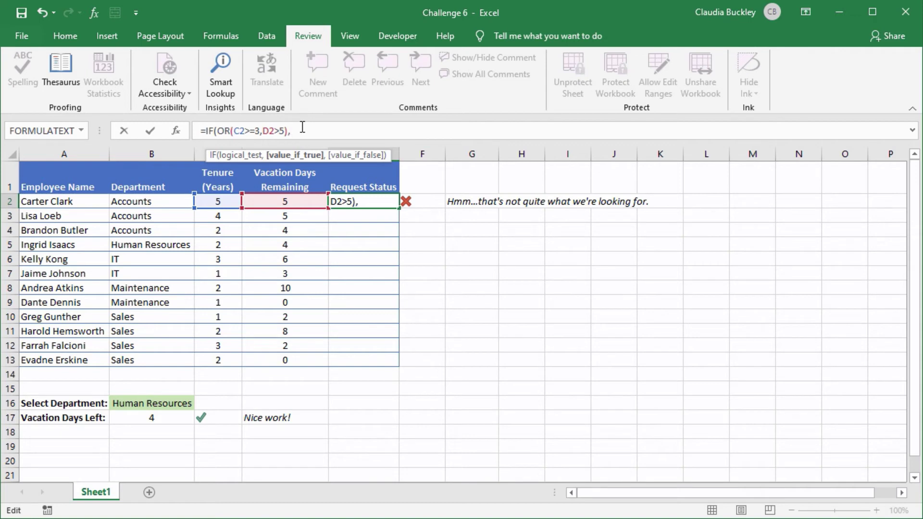
type("\"Priority\"")
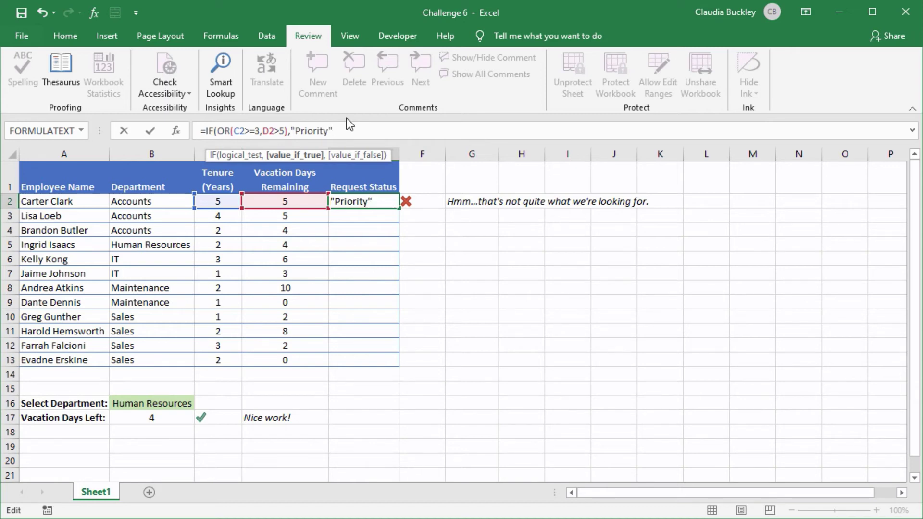
type(",")
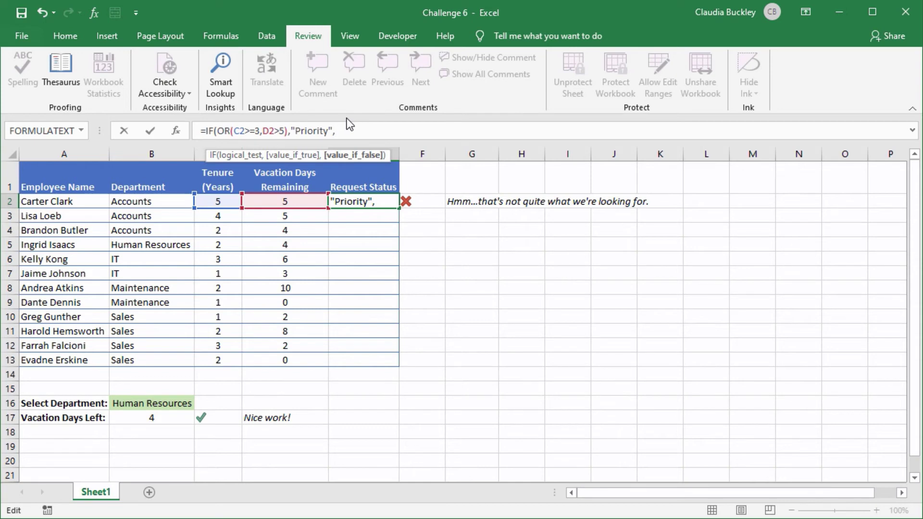
type("\"\")")
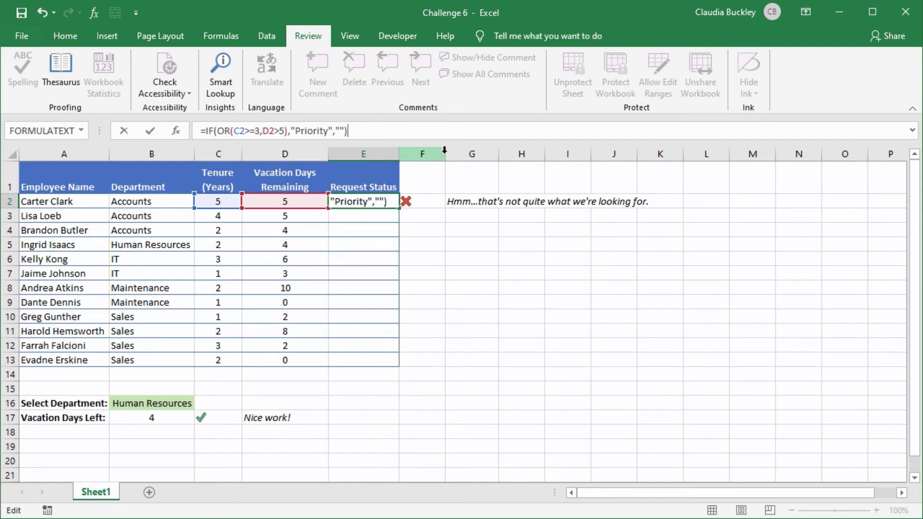
key("Return")
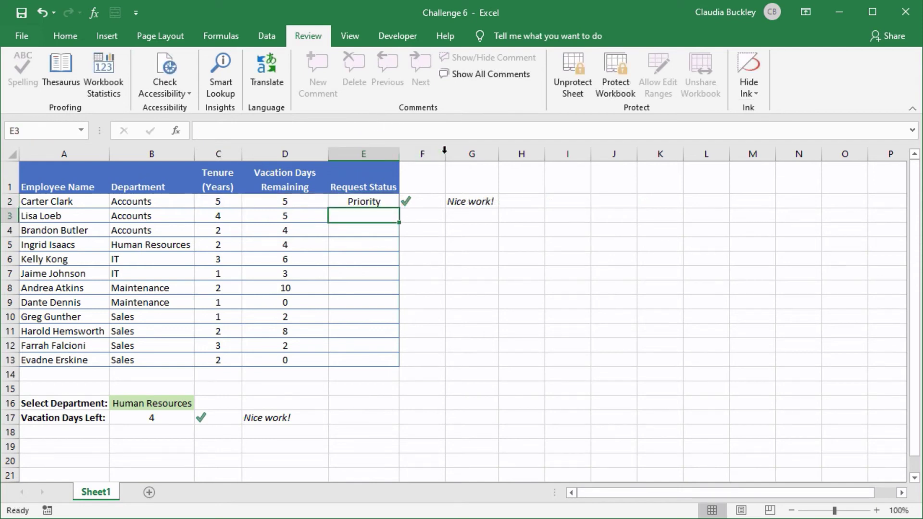
Step: Fill E2's Priority formula down to E13, then begin checking the qualifying tenure values
left_click(389, 202)
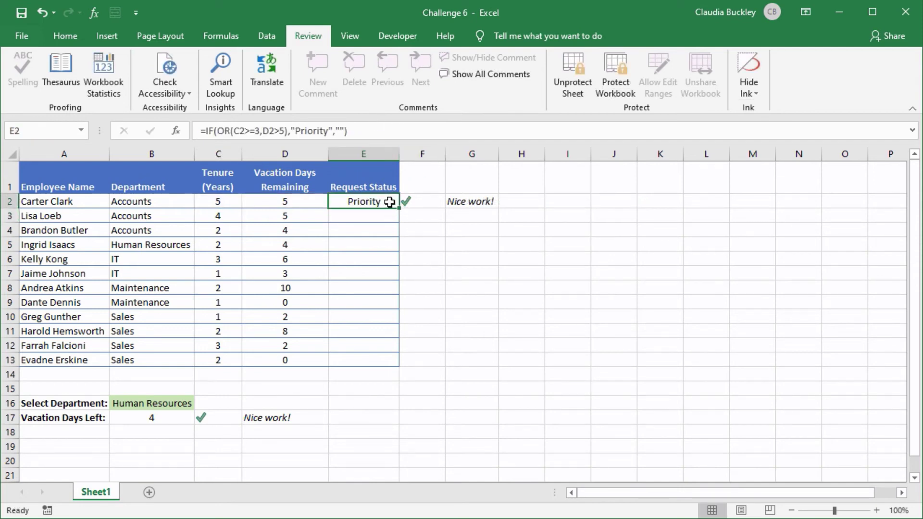
double_click(399, 209)
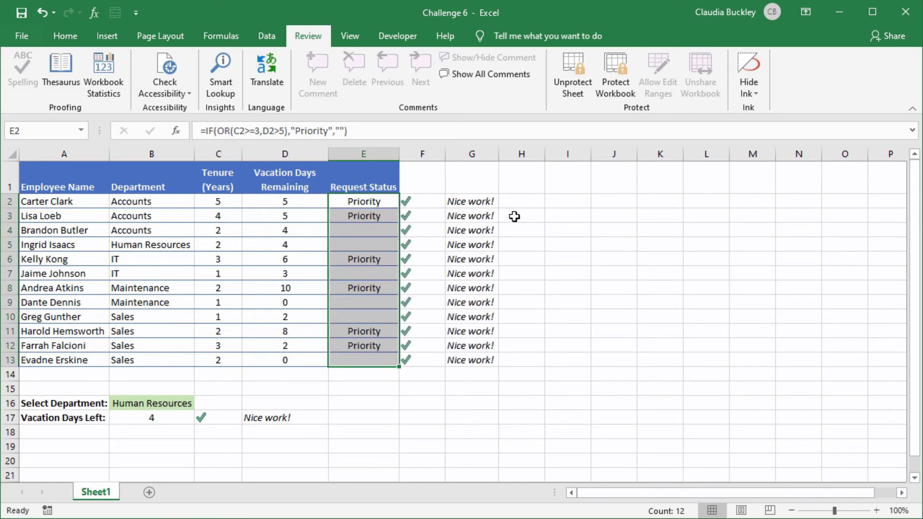
left_click(237, 202)
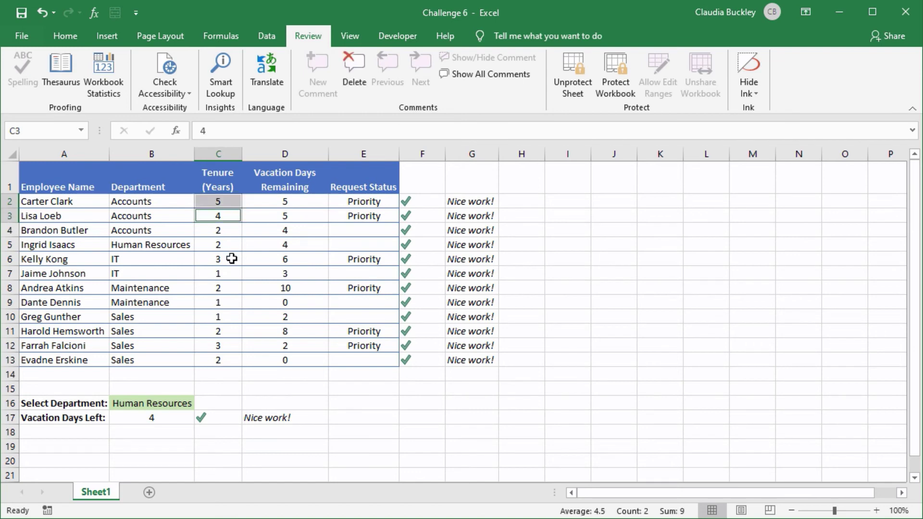